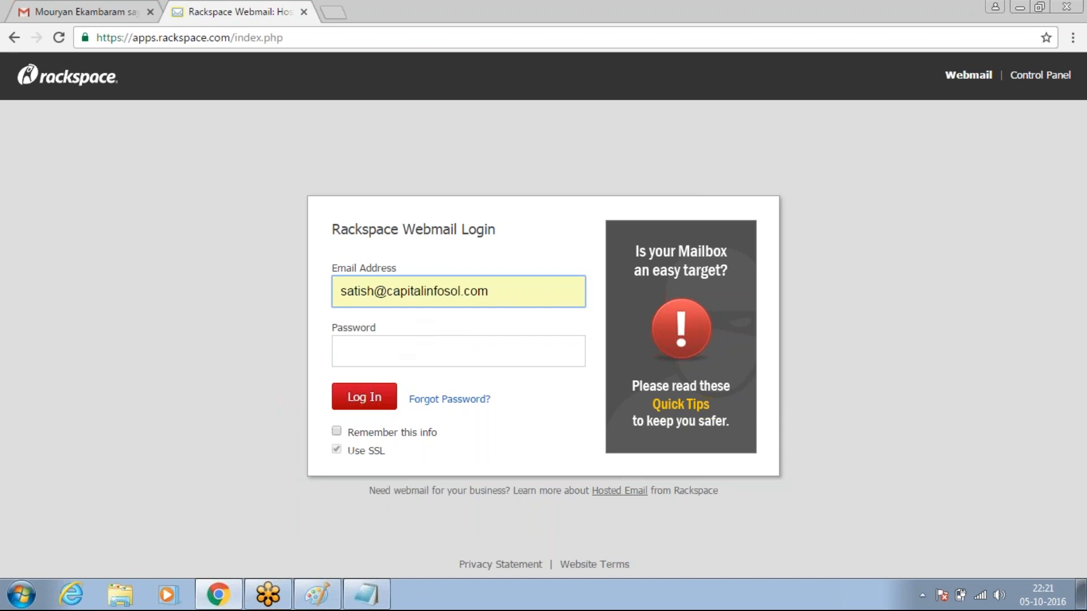
- Sign in to Rackspace Webmail after retyping the mistyped mailbox password
text(•••••••••••)
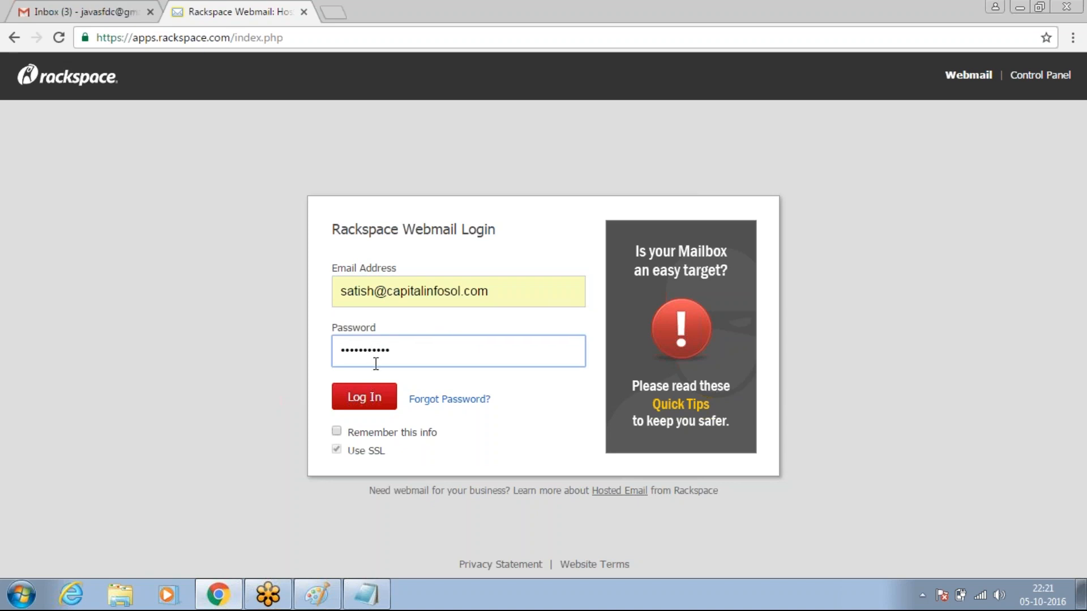
key(ctrl+a)
key(BackSpace)
text(••••••••••••)
key(BackSpace)
key(BackSpace)
key(BackSpace)
key(BackSpace)
key(BackSpace)
key(BackSpace)
key(BackSpace)
key(BackSpace)
key(BackSpace)
key(BackSpace)
key(BackSpace)
key(BackSpace)
text(•)
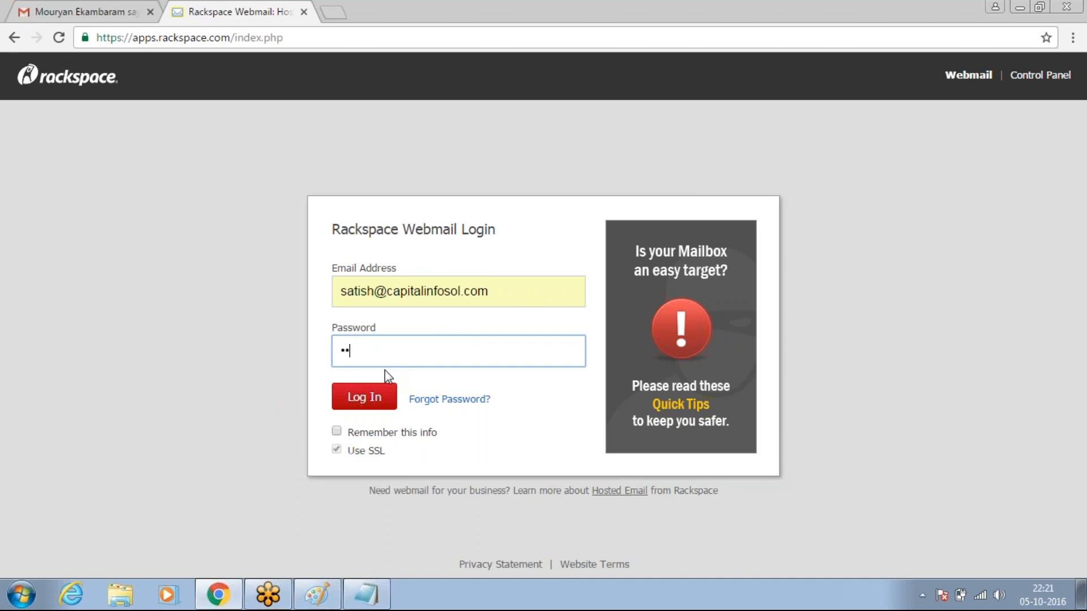
text(••••••••••)
click(376, 399)
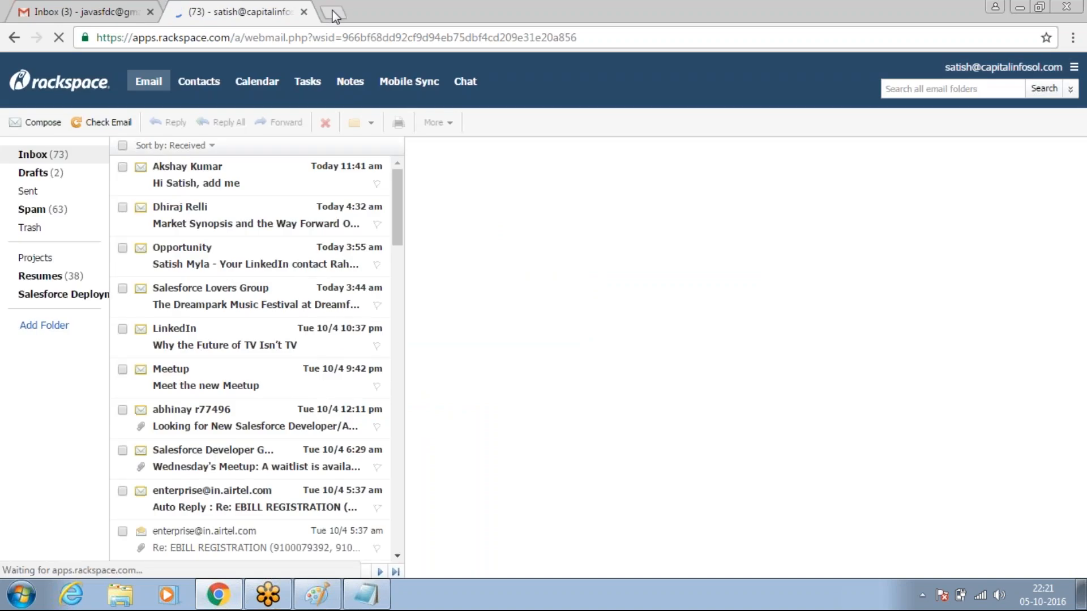
- In a new tab, log in at login.salesforce.com with the saved username and account password
click(333, 13)
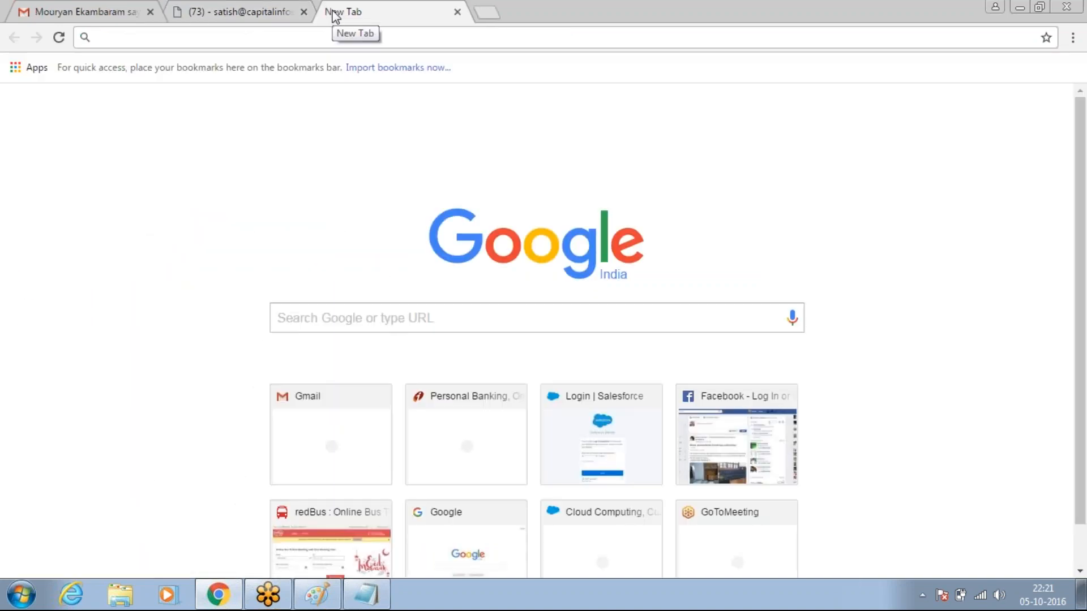
text(login.salesforce.com)
key(Return)
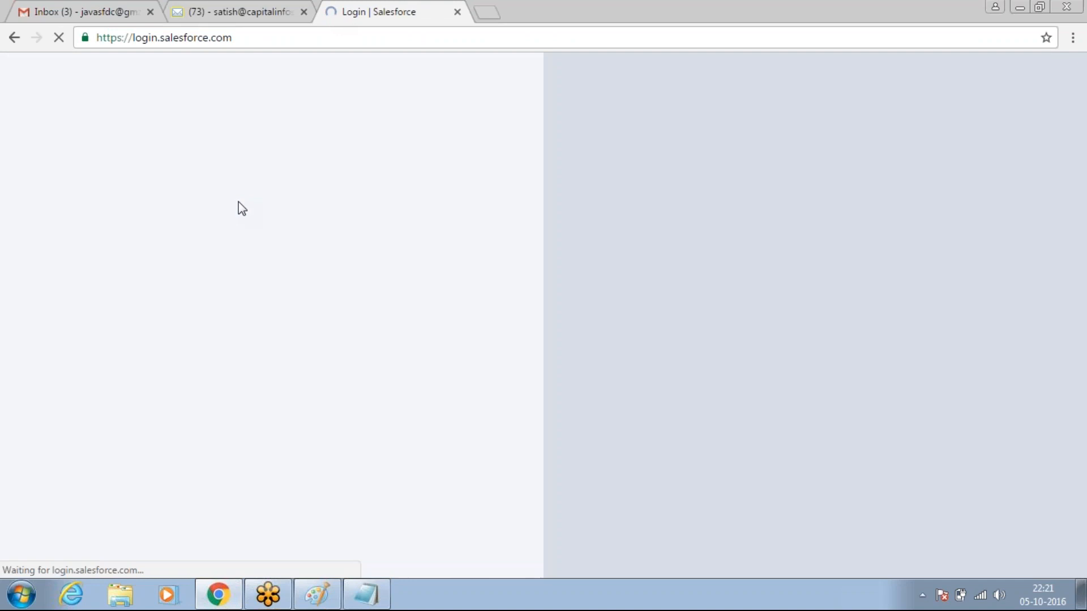
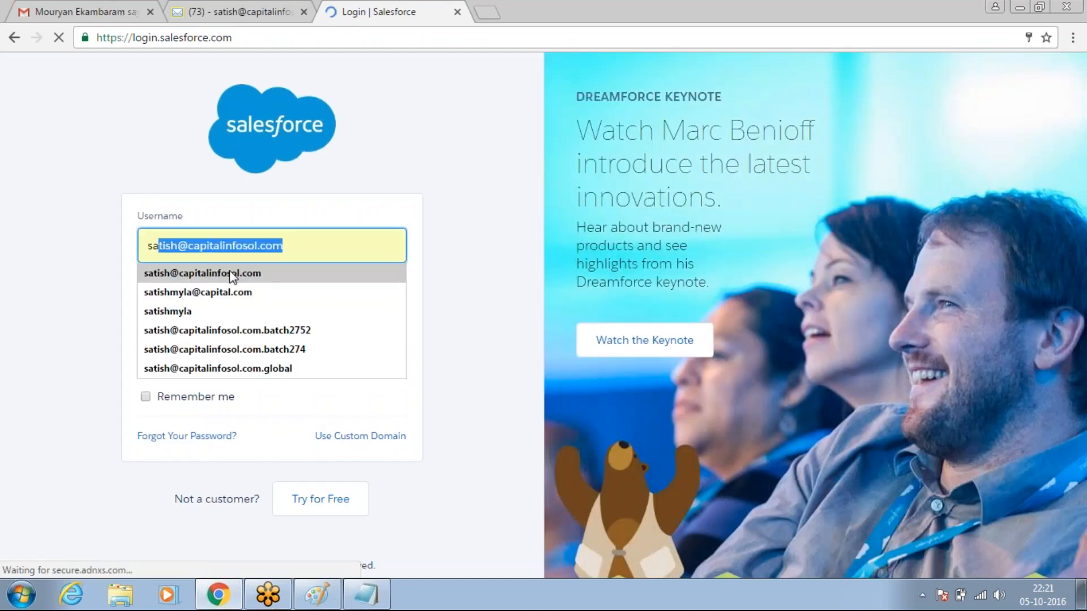
click(230, 274)
click(190, 315)
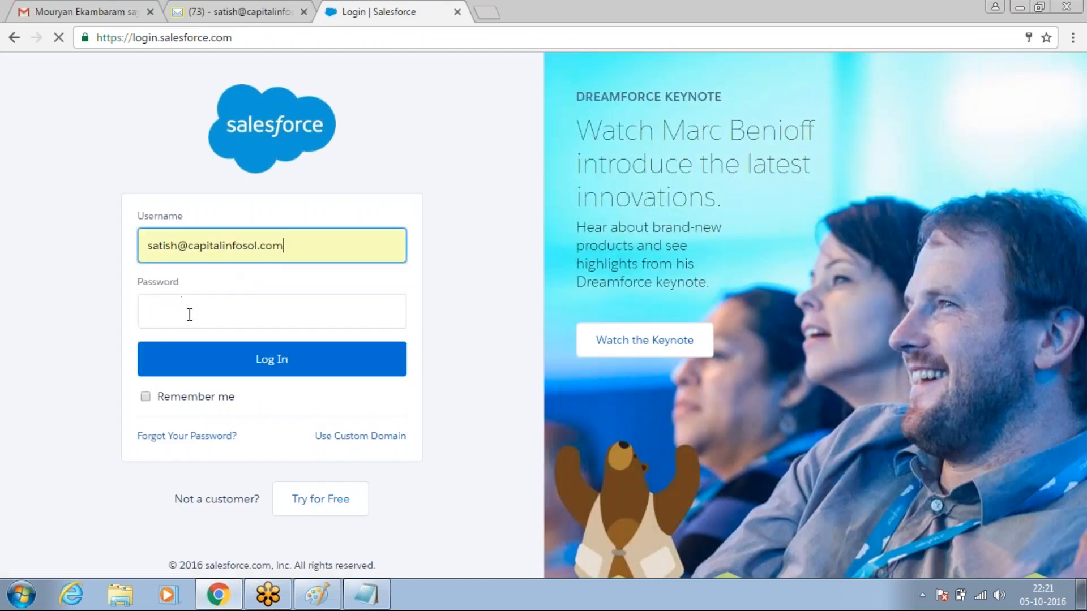
text(••)
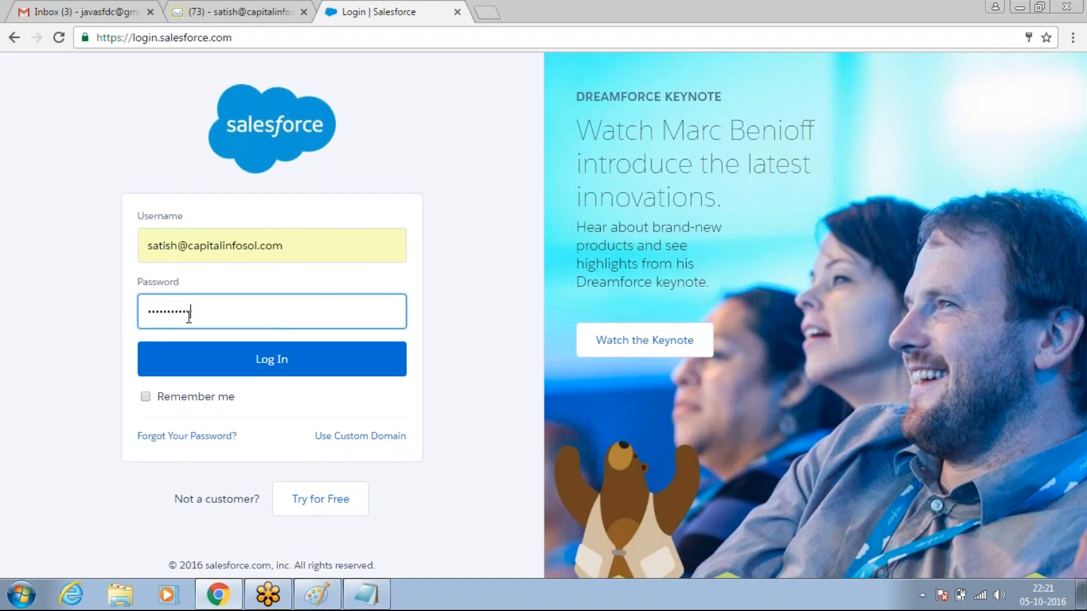
click(195, 356)
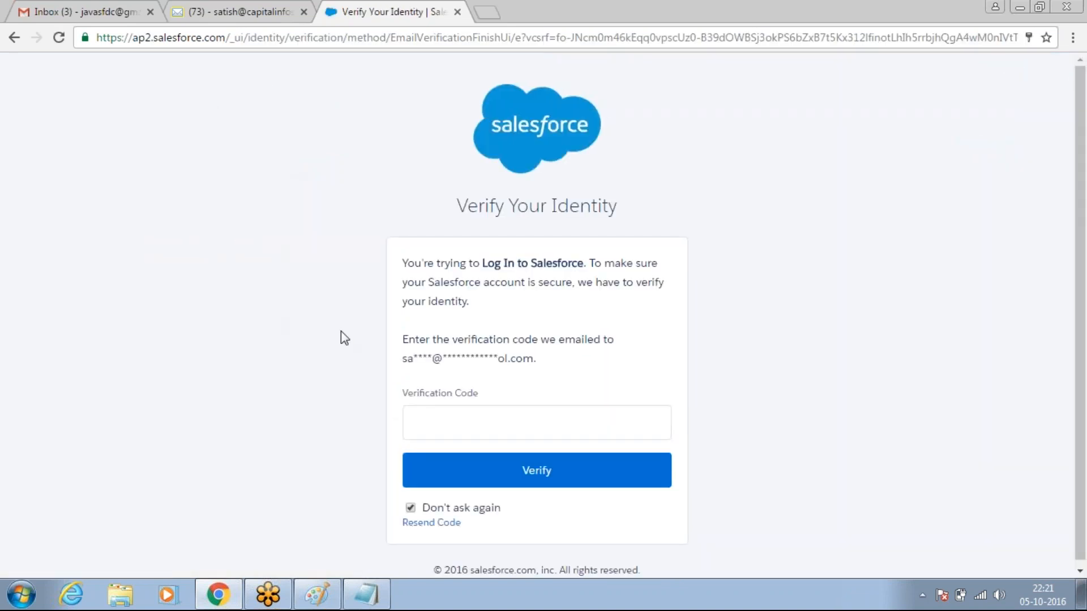
- Copy the code from Salesforce's 'Verify your identity' email in the webmail inbox
click(235, 19)
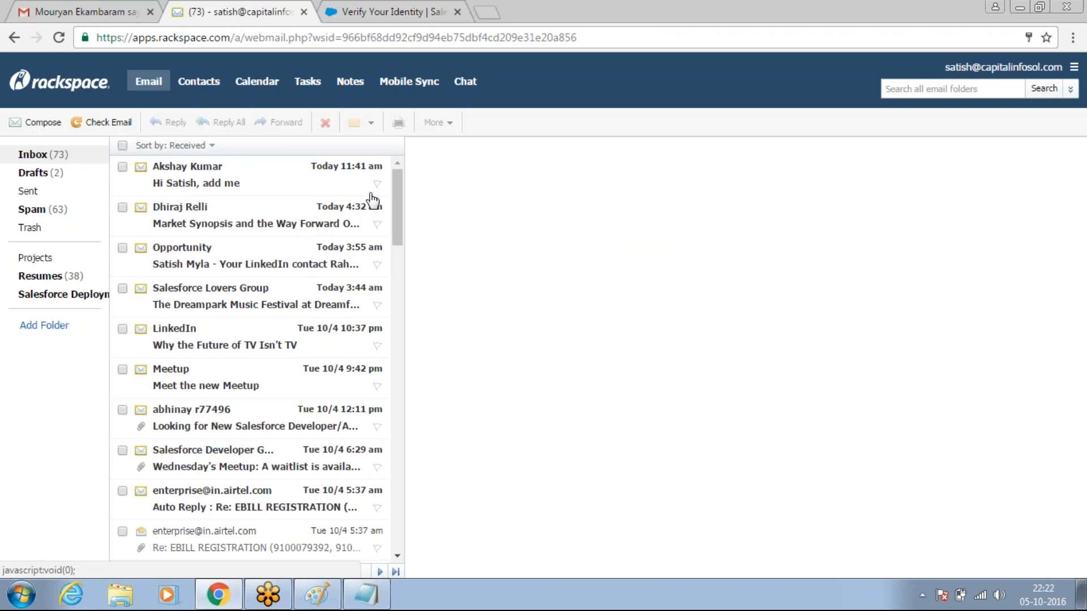
click(219, 181)
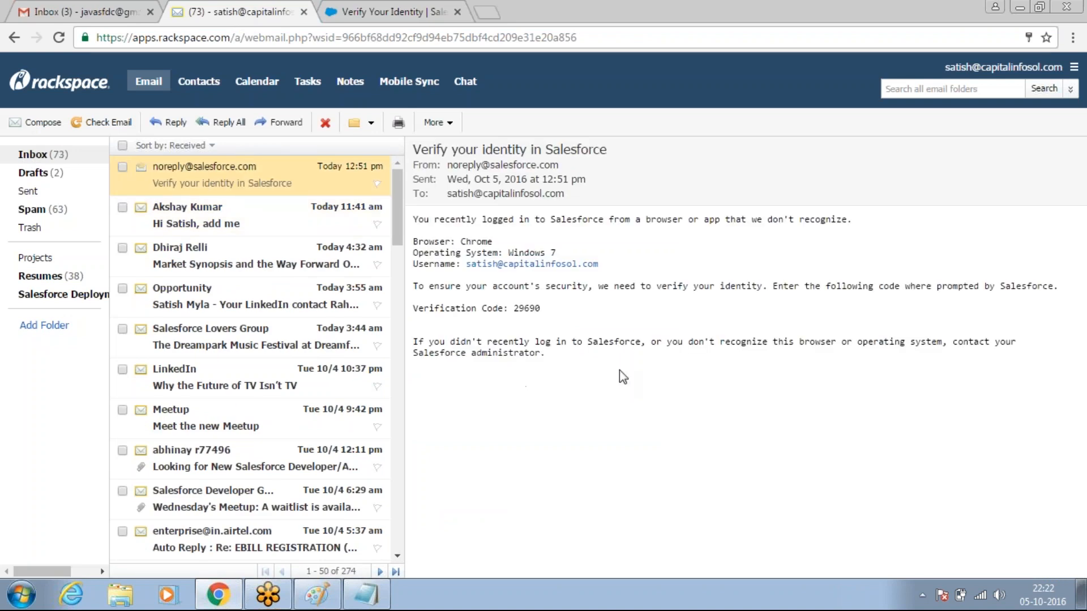
double_click(527, 307)
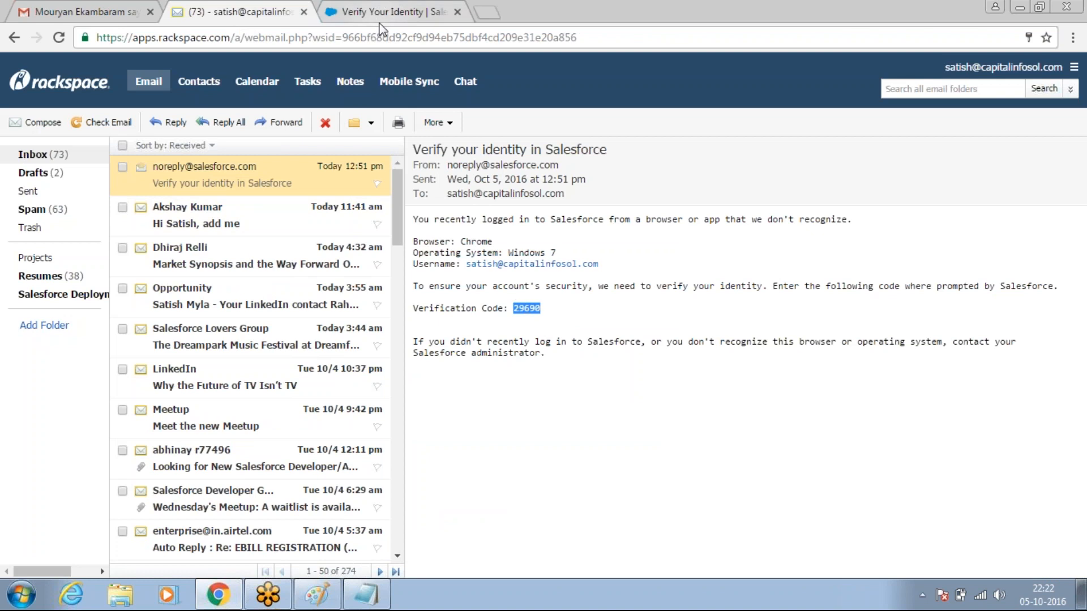
- Paste the verification code into the Salesforce verification form and submit it
click(383, 11)
click(473, 428)
key(ctrl+v)
click(497, 483)
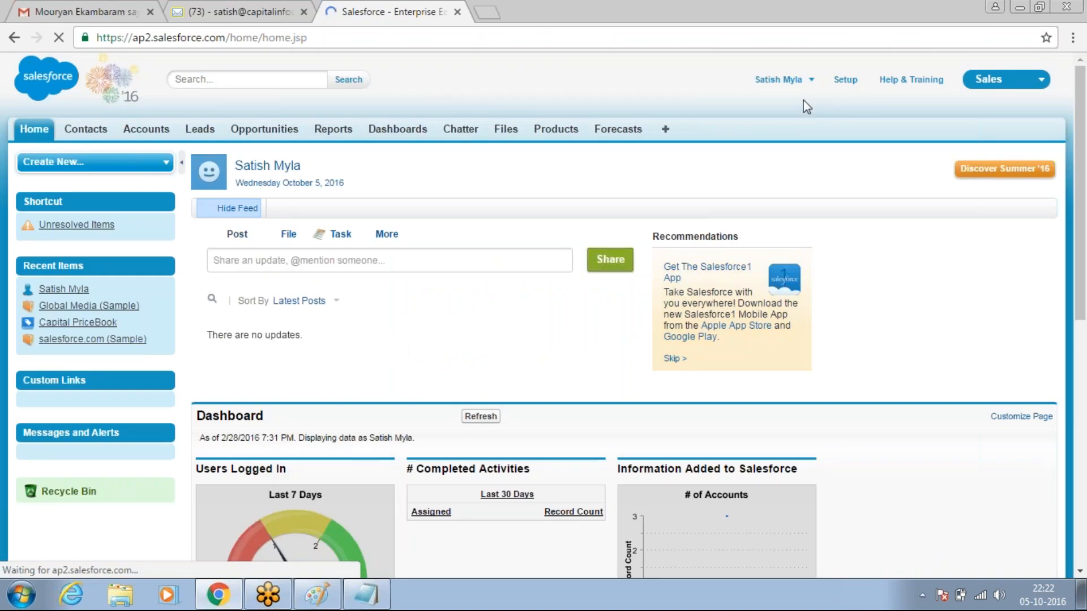
- Zoom the page to 110% and go to Setup > Deploy > Sandboxes
key(ctrl+plus)
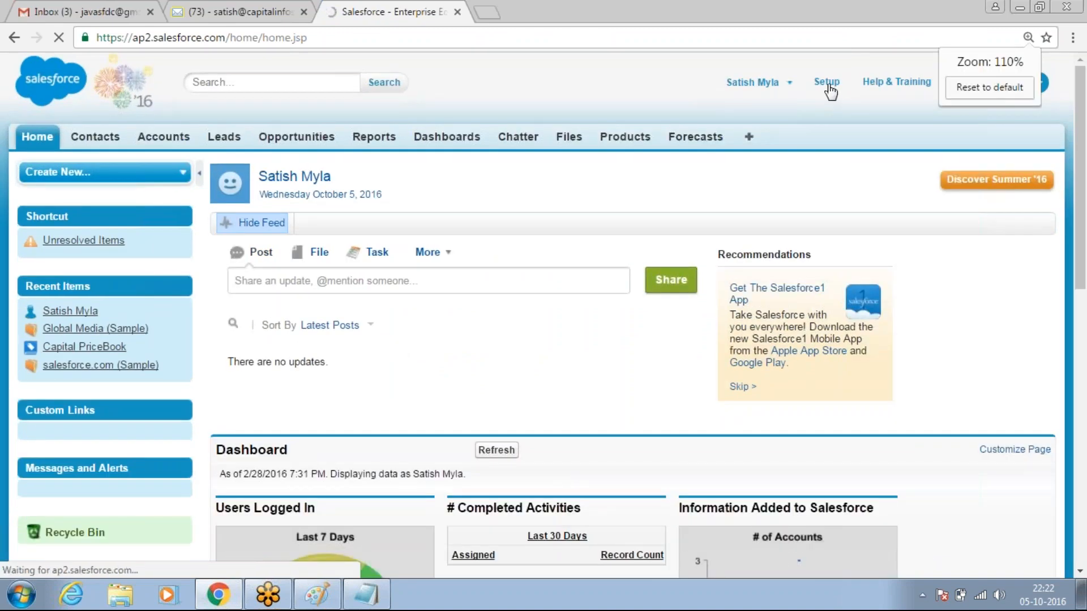
click(827, 82)
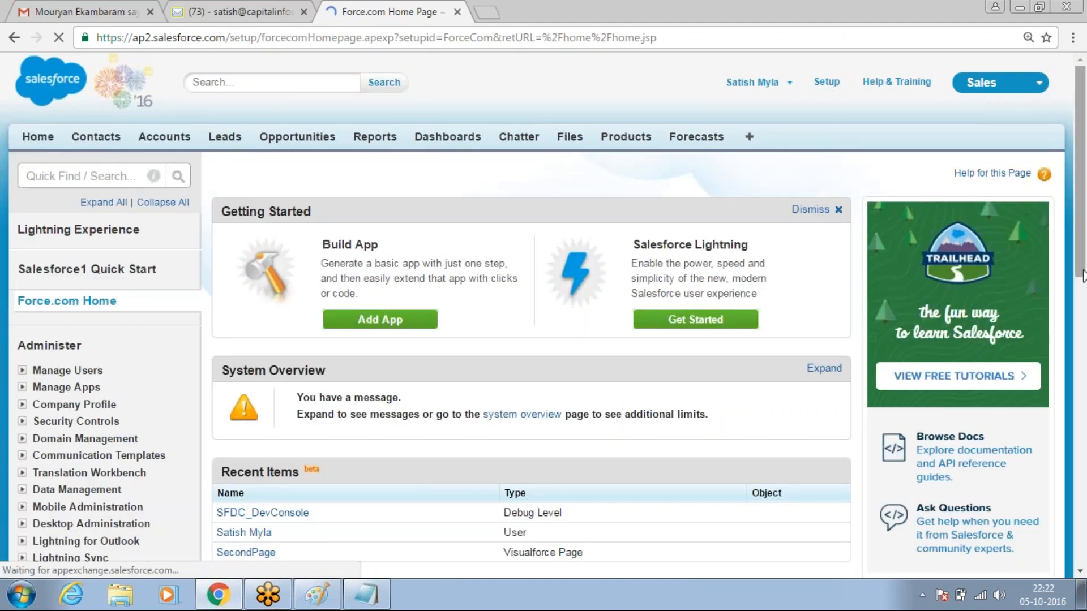
drag(1083, 278, 1084, 494)
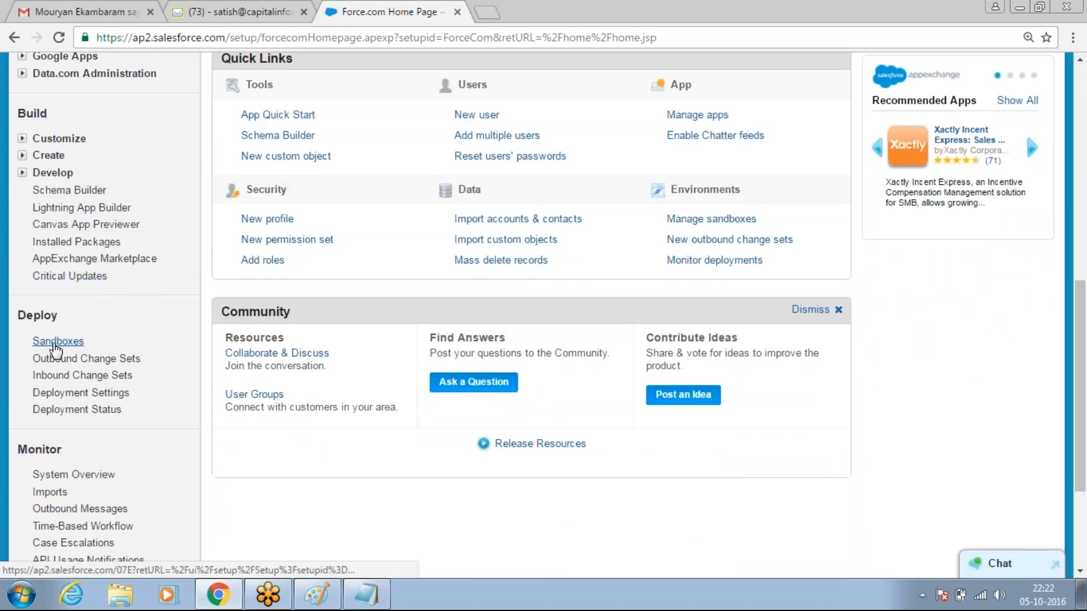
click(57, 341)
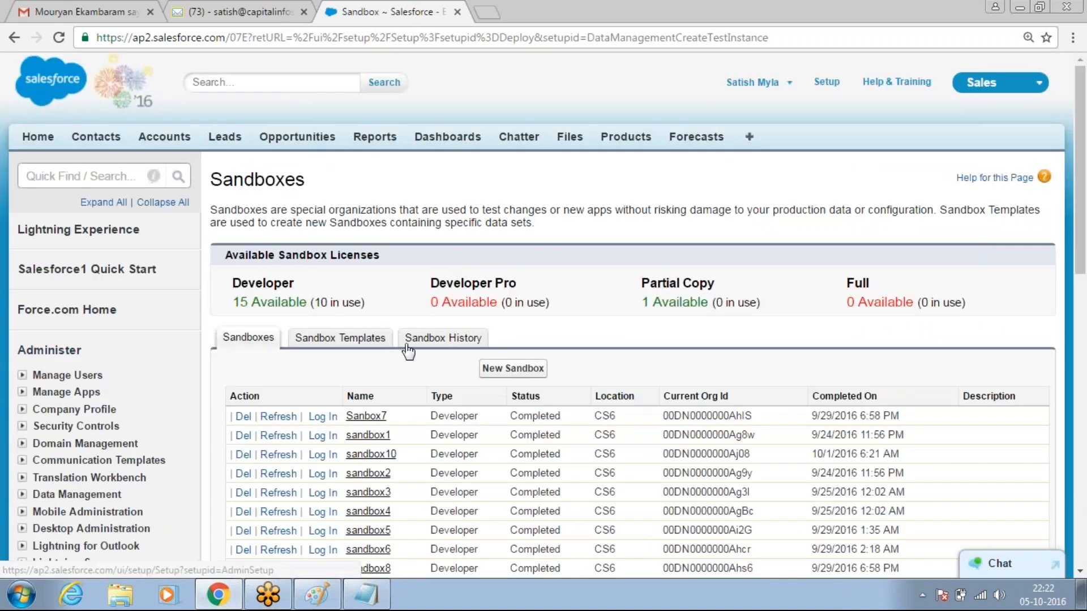
- Name a new sandbox 'sandbox11', choose the Developer license, and create it
click(513, 369)
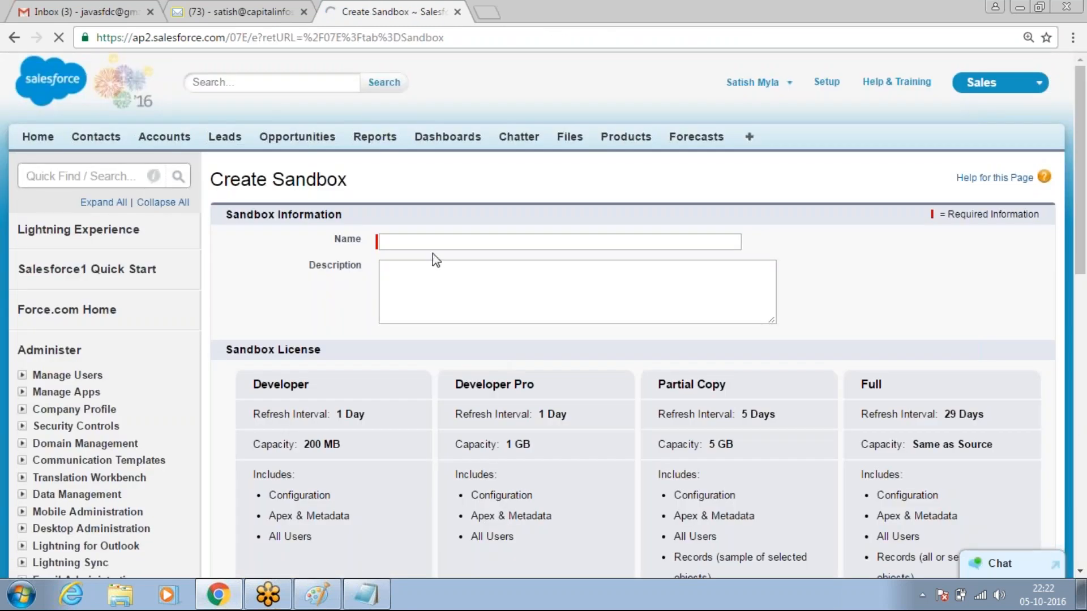
text(sandbox11)
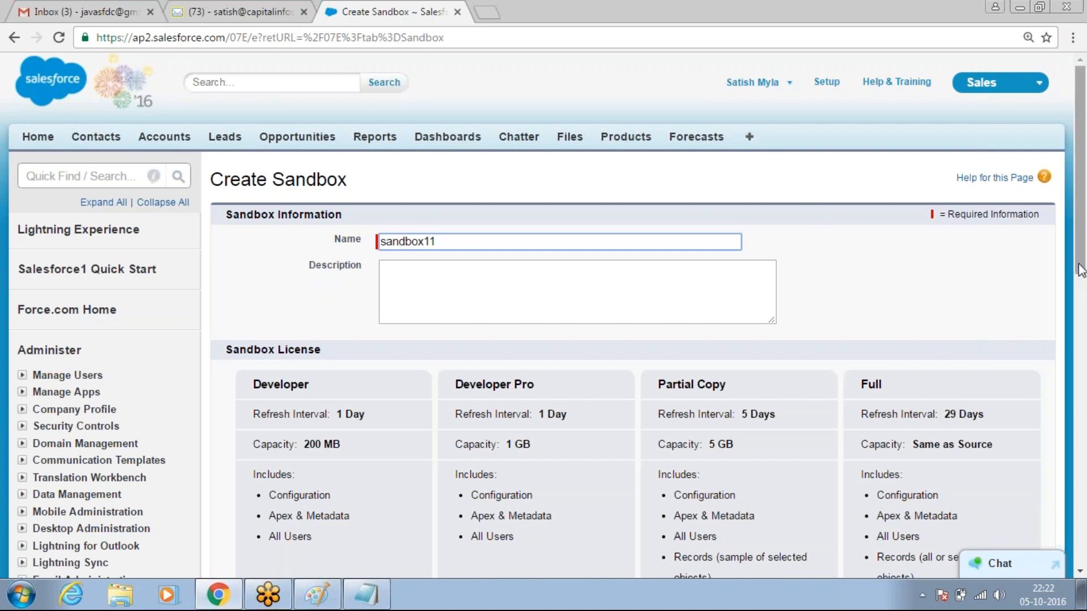
drag(1081, 269, 1084, 403)
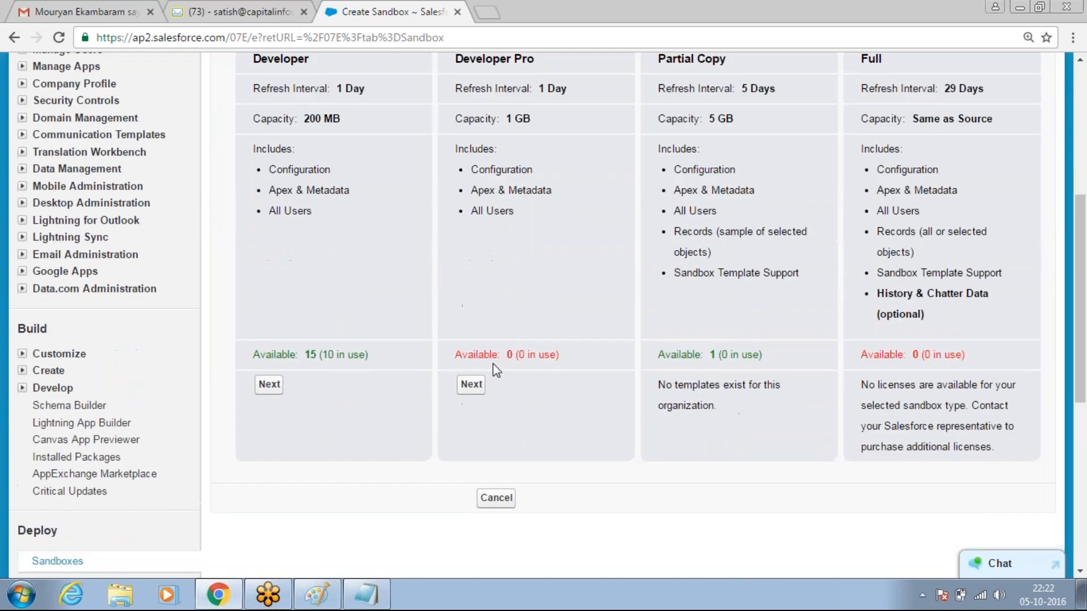
click(269, 386)
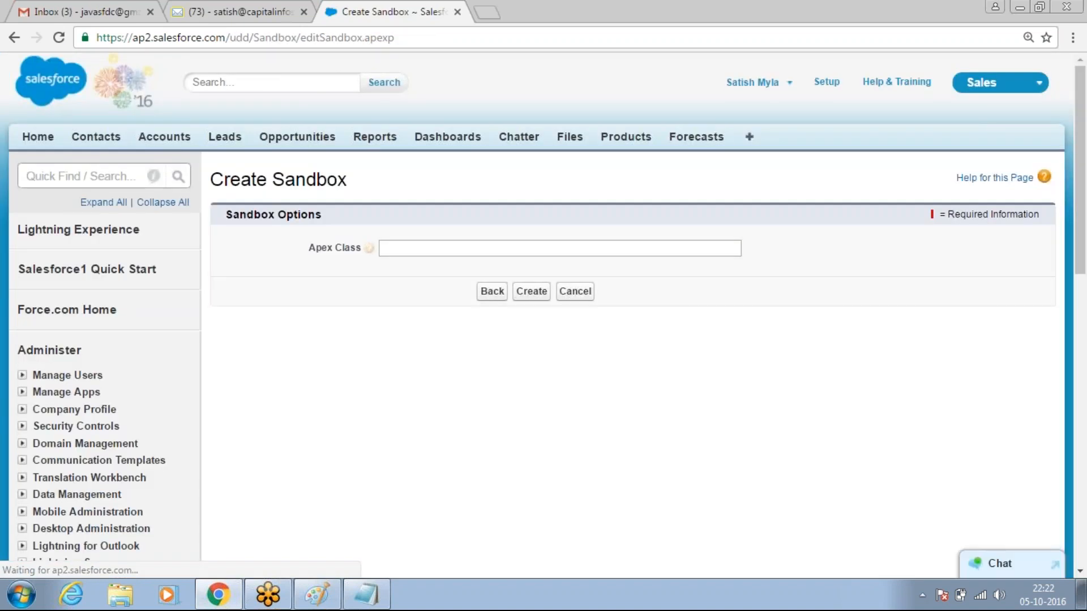
click(538, 292)
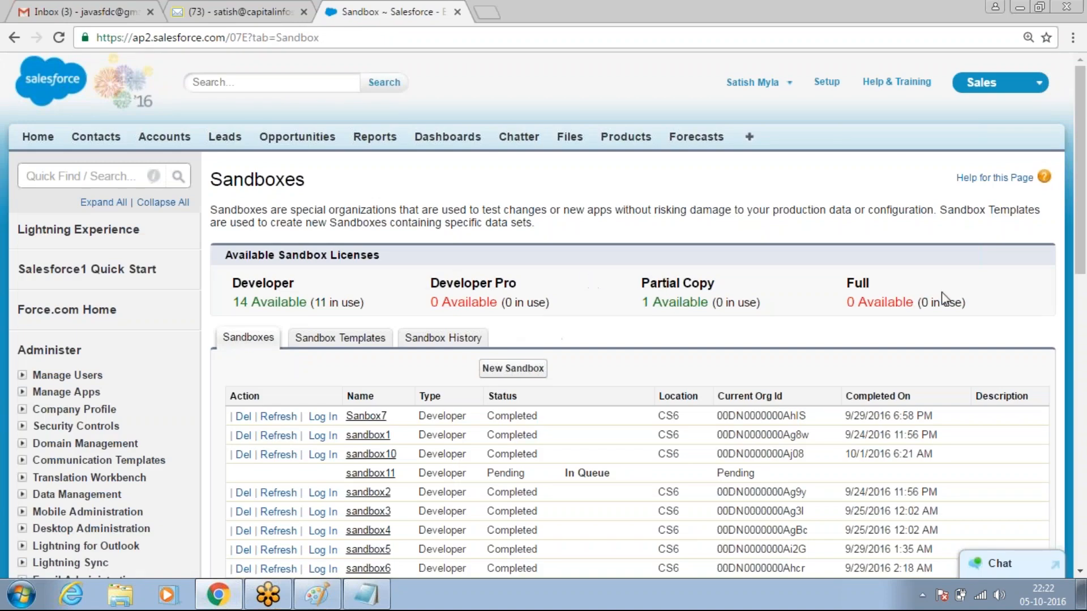
drag(1082, 280, 1085, 348)
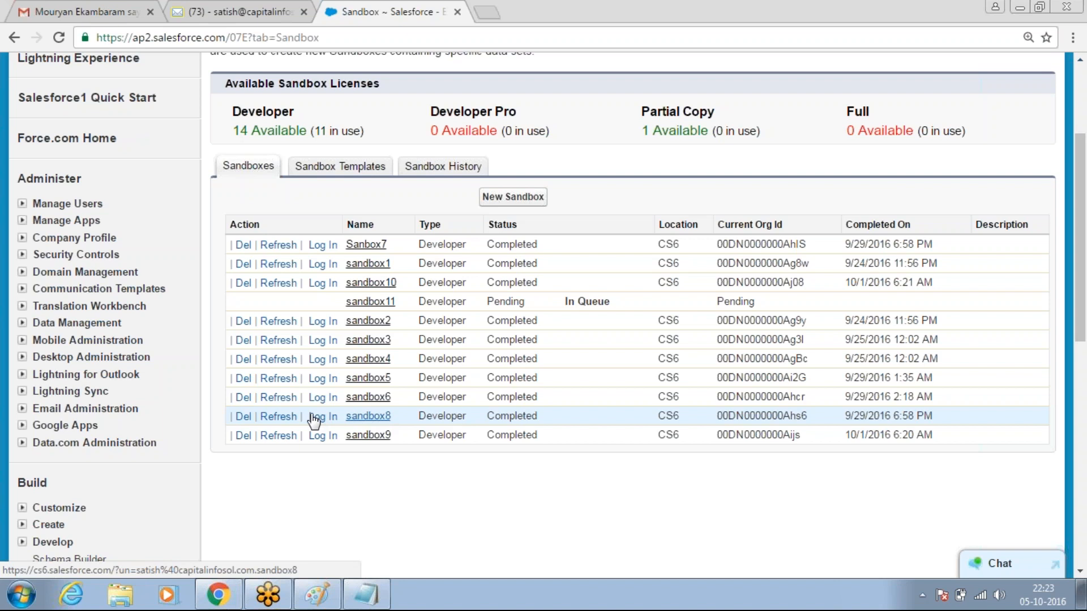
- Queue sandbox8 for a Developer refresh, dismissing the ByteFence pop-up, then return to Paint
click(277, 417)
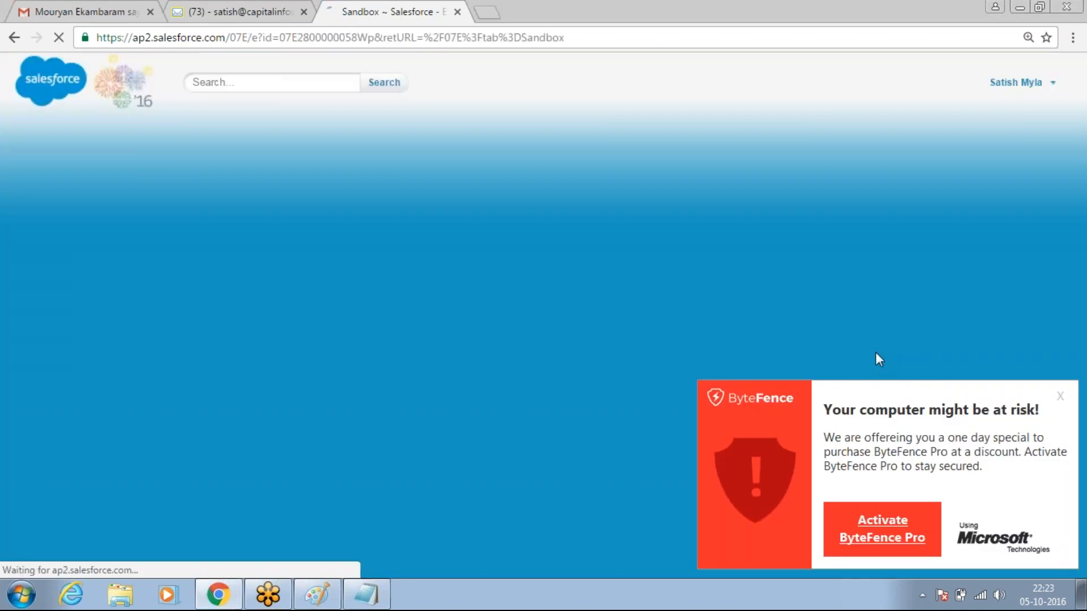
click(1063, 396)
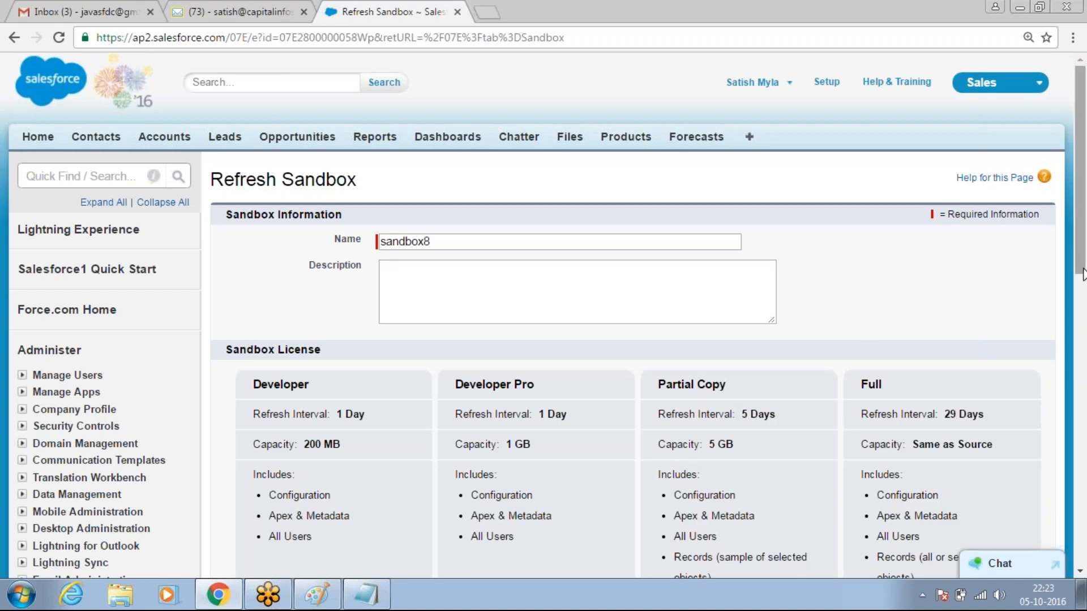
scroll(1082, 275, down, 5)
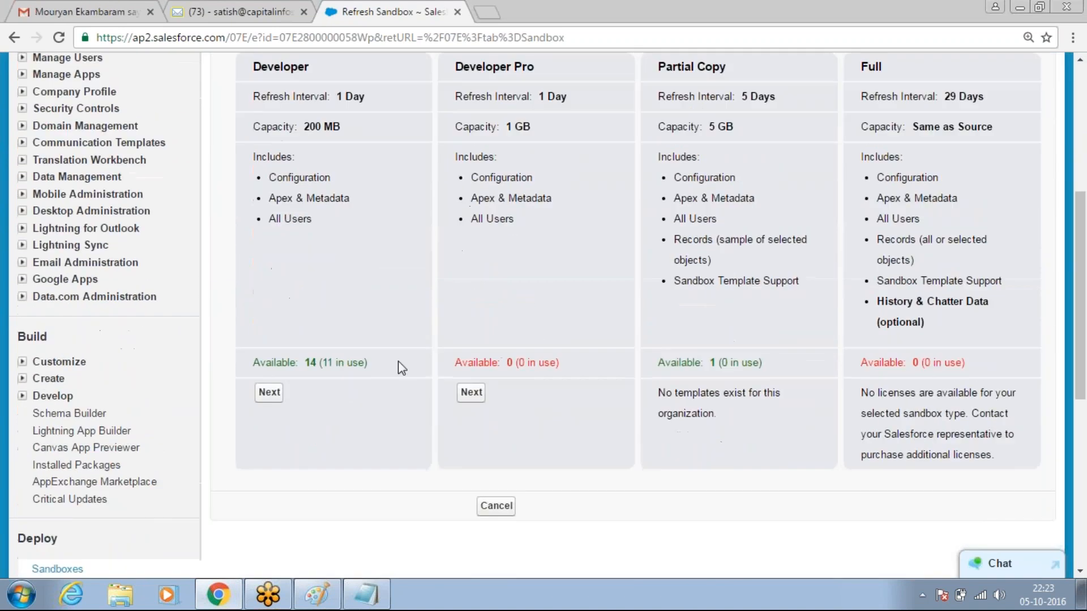
click(270, 393)
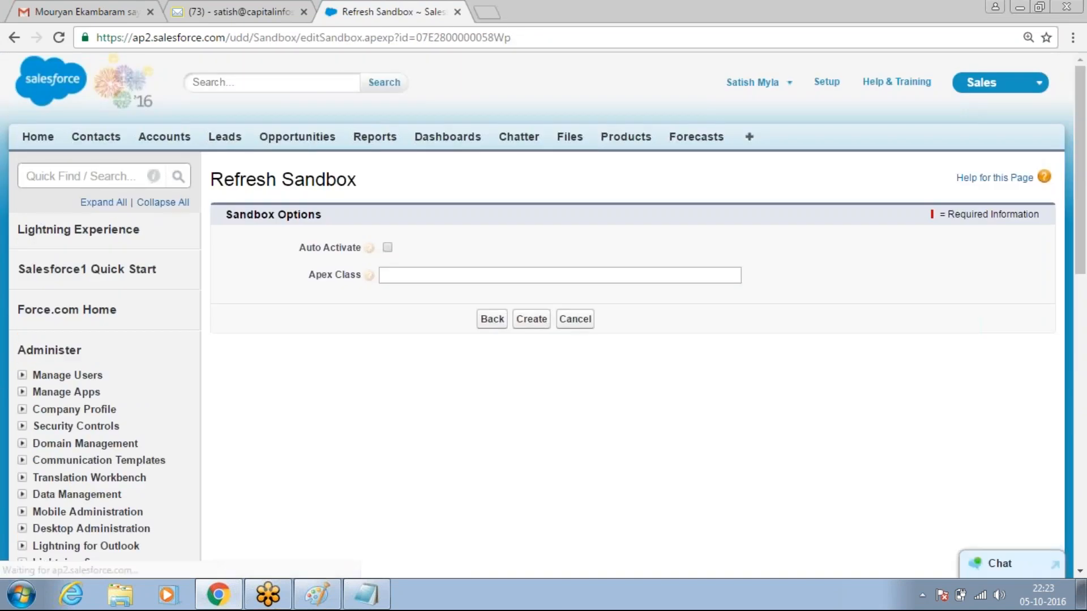
click(535, 320)
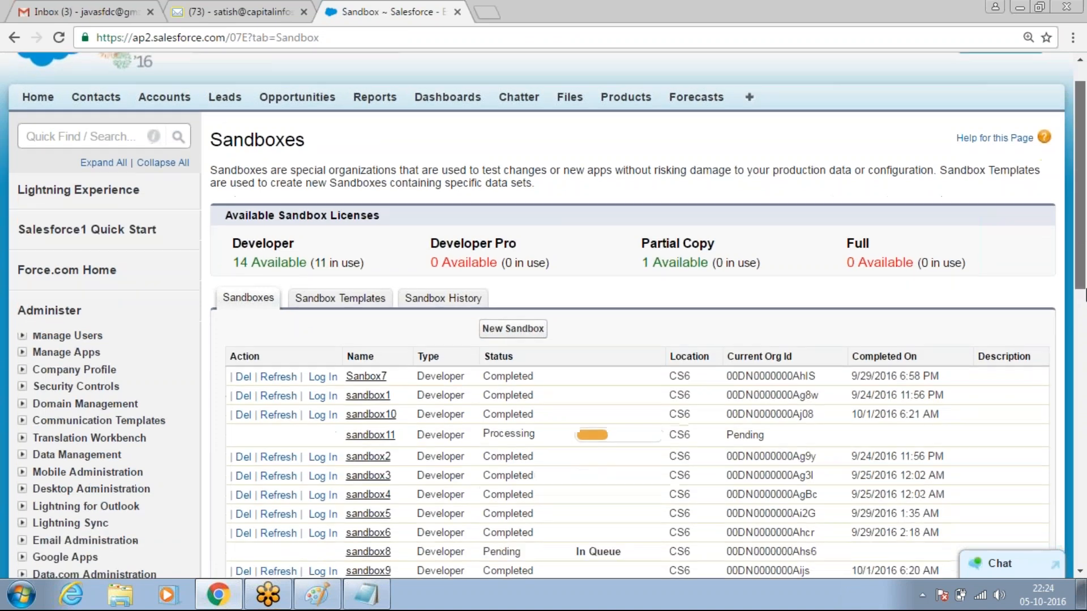
drag(1082, 277, 1084, 343)
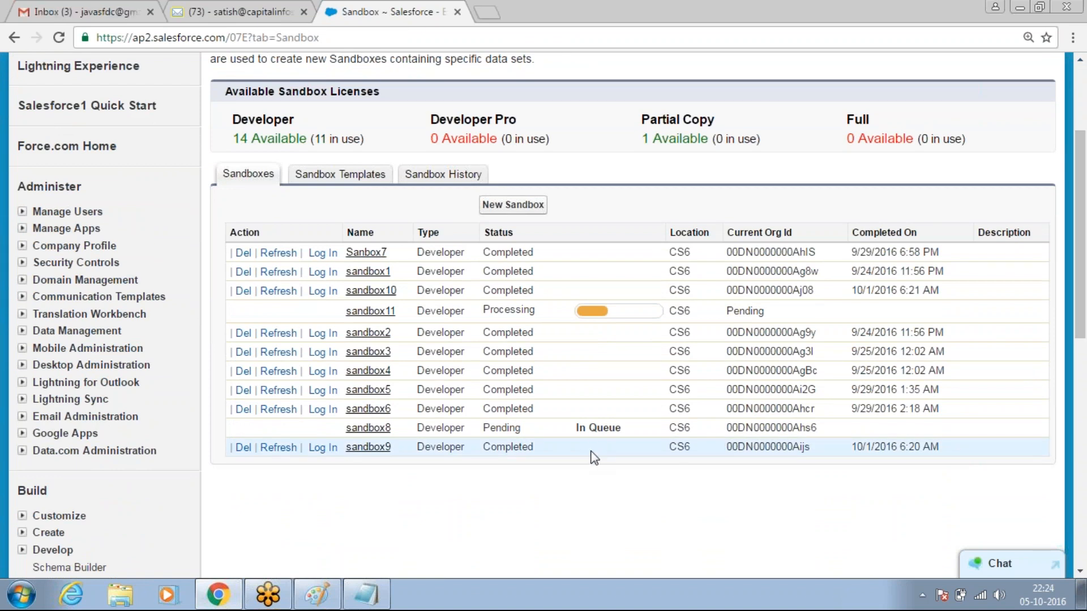
click(322, 594)
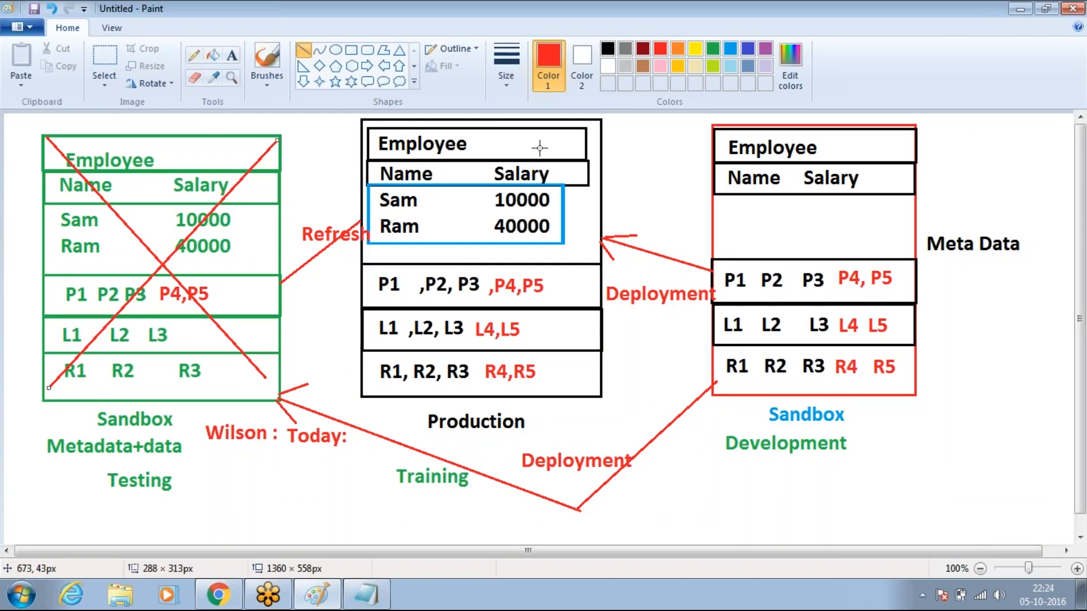